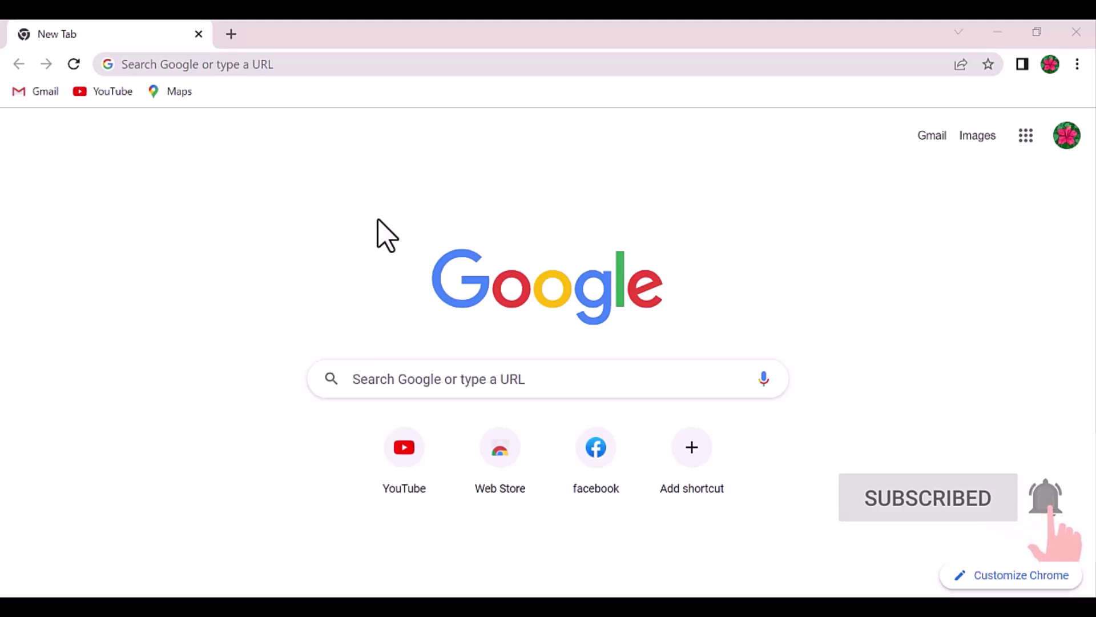
# - Search Google for 'grammarly for word' using the search suggestion
pyautogui.click(466, 386)
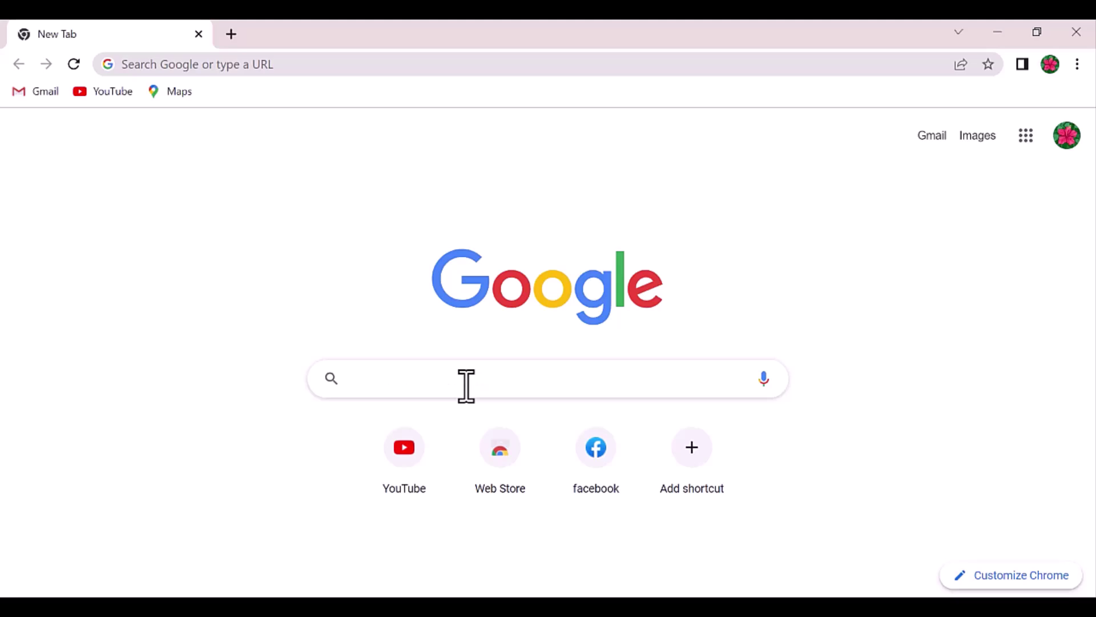
pyautogui.write('gram')
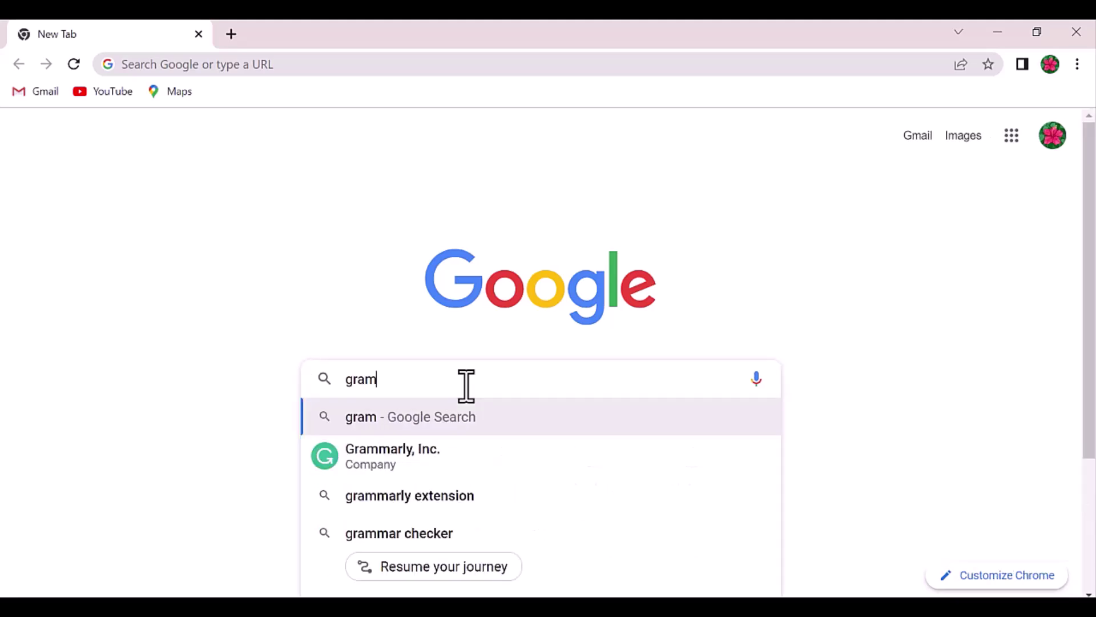
pyautogui.write('marly ')
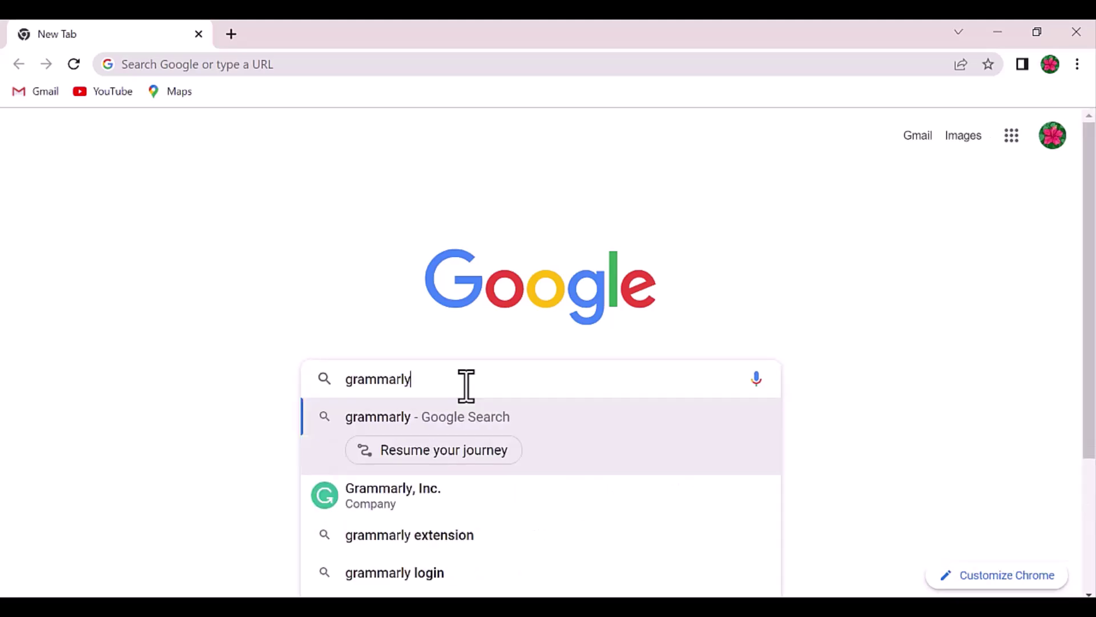
pyautogui.write('fo')
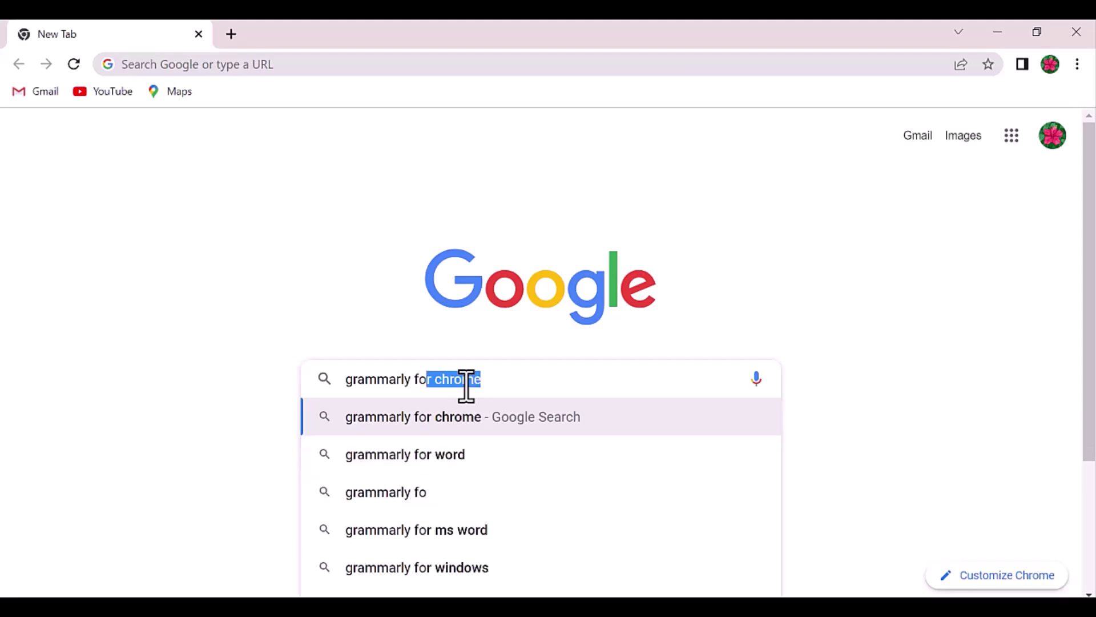
pyautogui.write('r')
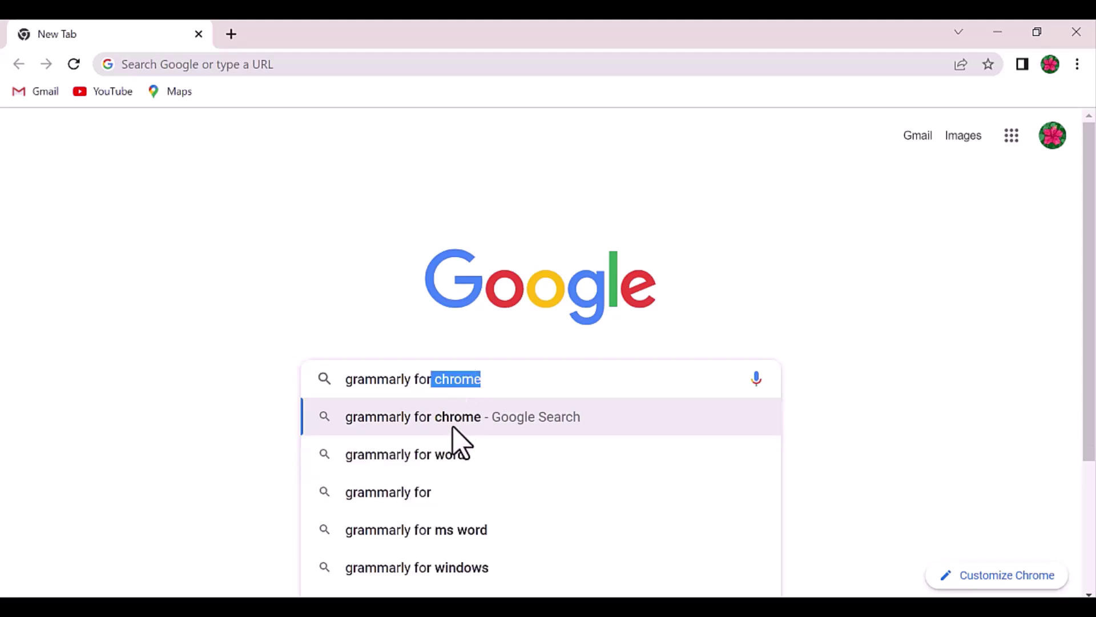
pyautogui.click(454, 467)
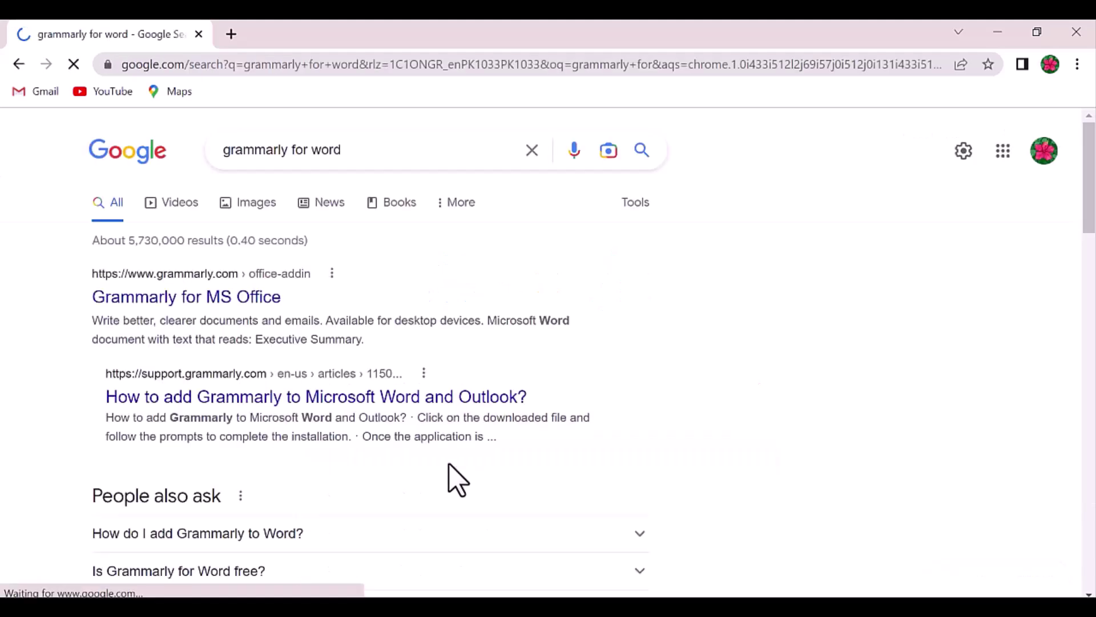
pyautogui.scroll(-2, 12, 258)
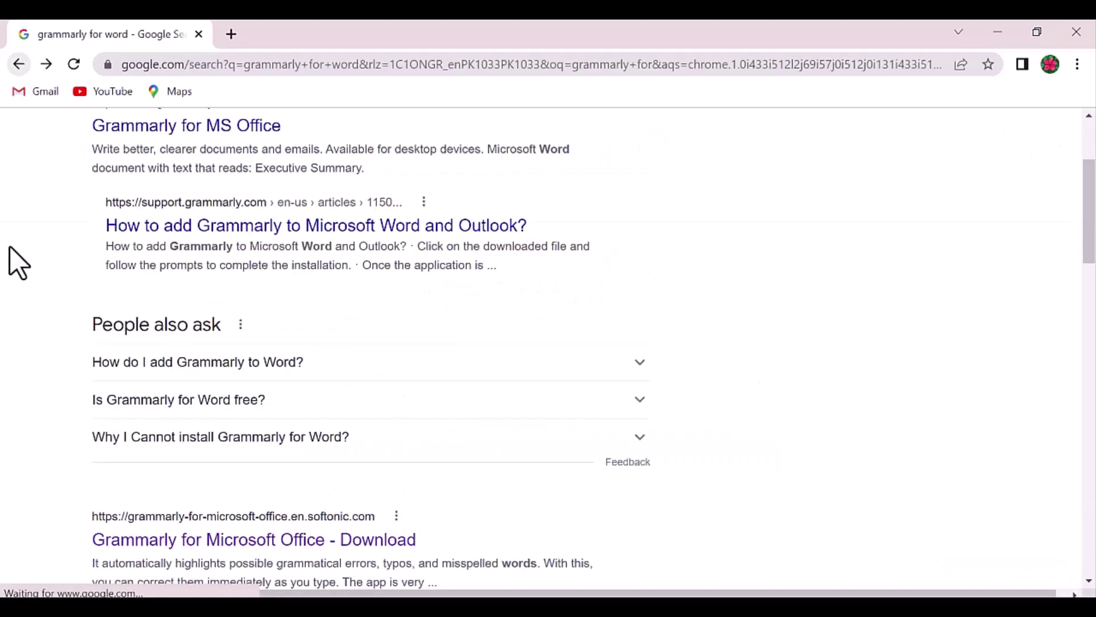
pyautogui.scroll(2, 172, 326)
# - Open the Grammarly for MS Office result and download the free add-in installer
pyautogui.click(171, 305)
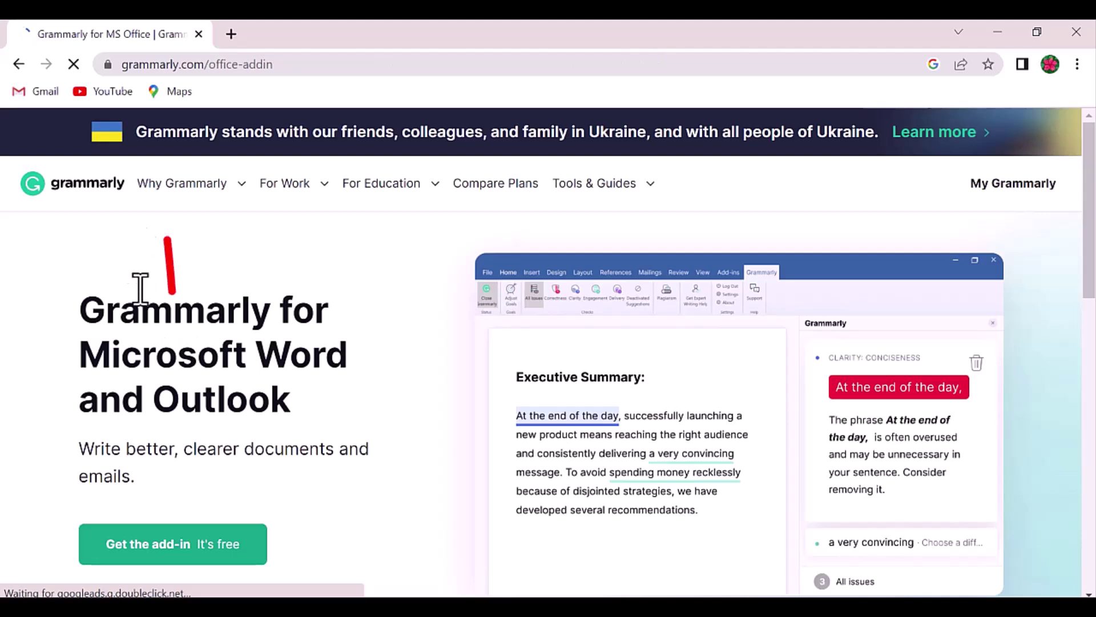
pyautogui.click(215, 566)
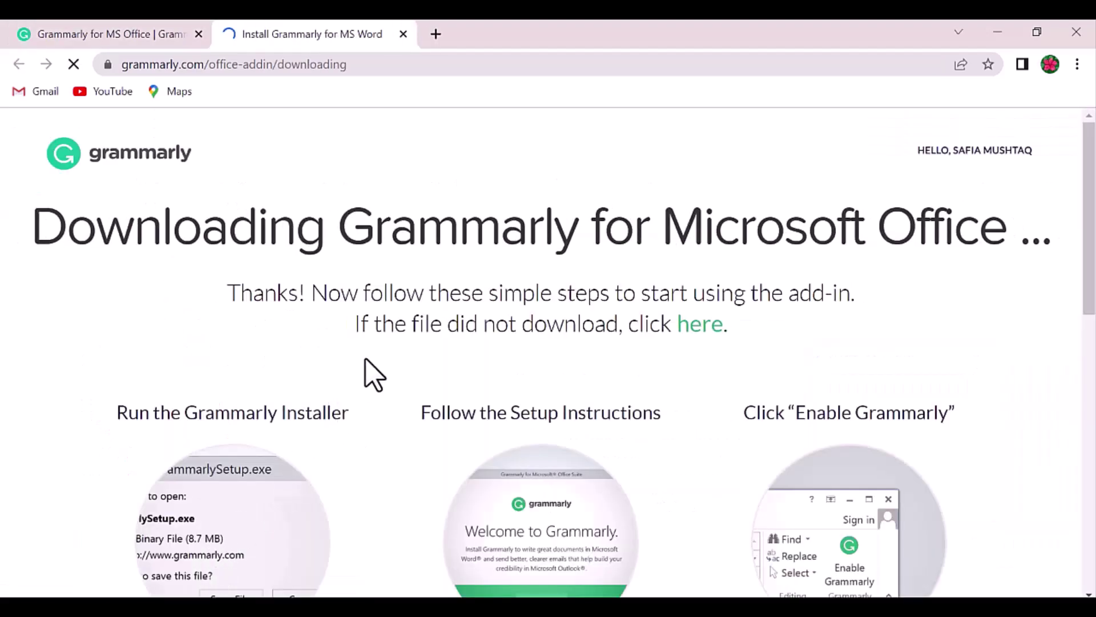
pyautogui.scroll(-1, 371, 373)
pyautogui.scroll(-1, 370, 372)
pyautogui.scroll(-2, 370, 372)
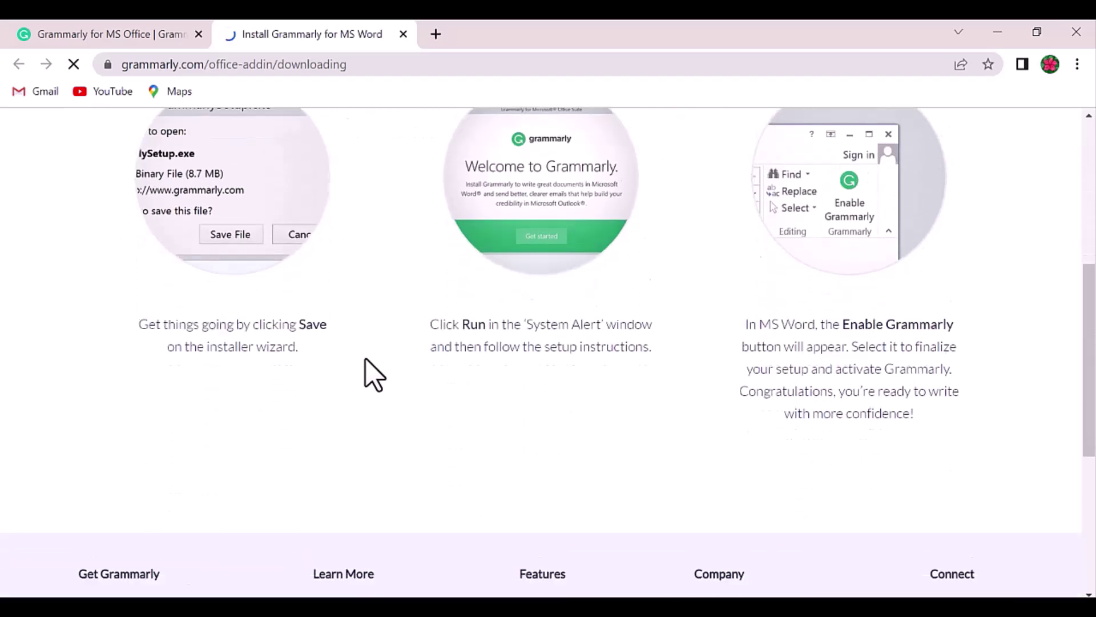
pyautogui.scroll(-3, 370, 373)
pyautogui.scroll(4, 371, 373)
pyautogui.scroll(1, 370, 372)
pyautogui.scroll(2, 370, 373)
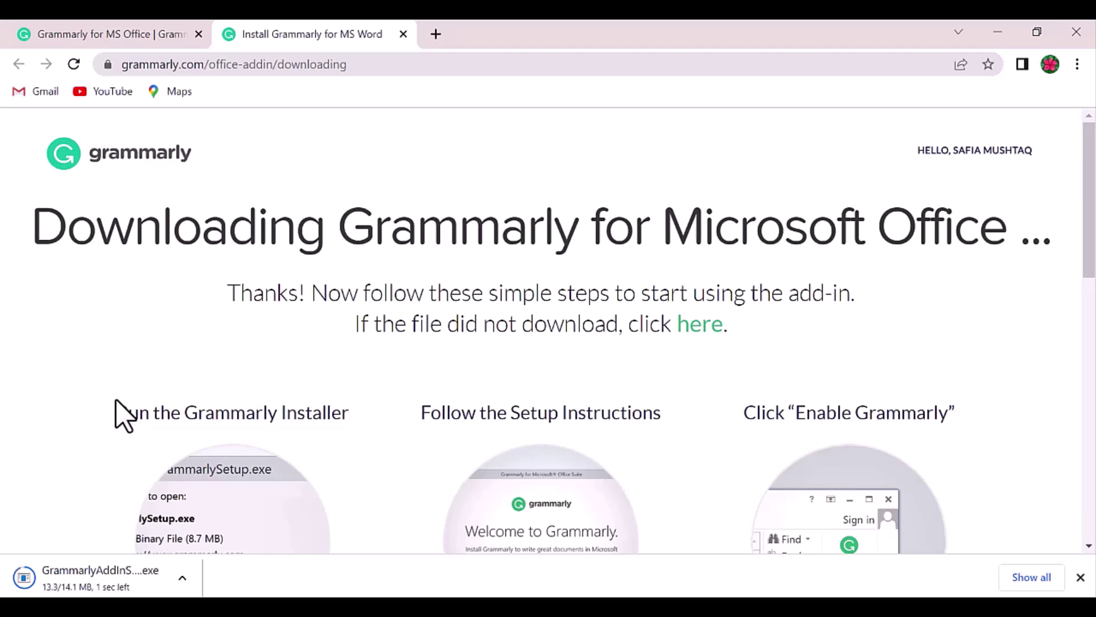
# - Run the downloaded Grammarly .exe and get past its welcome screen
pyautogui.click(97, 589)
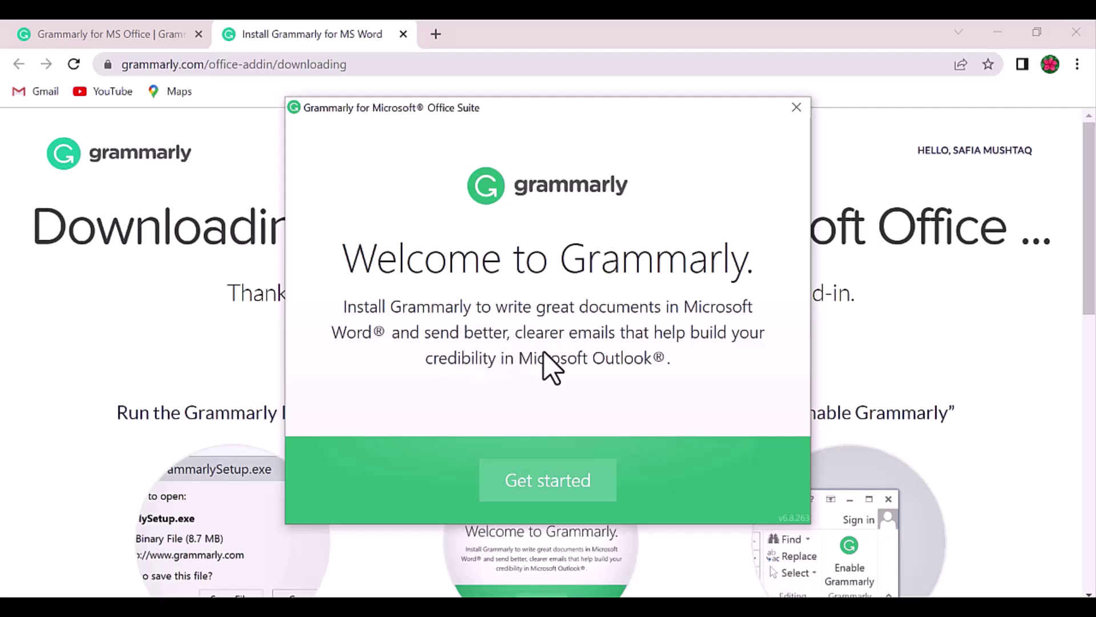
pyautogui.click(520, 486)
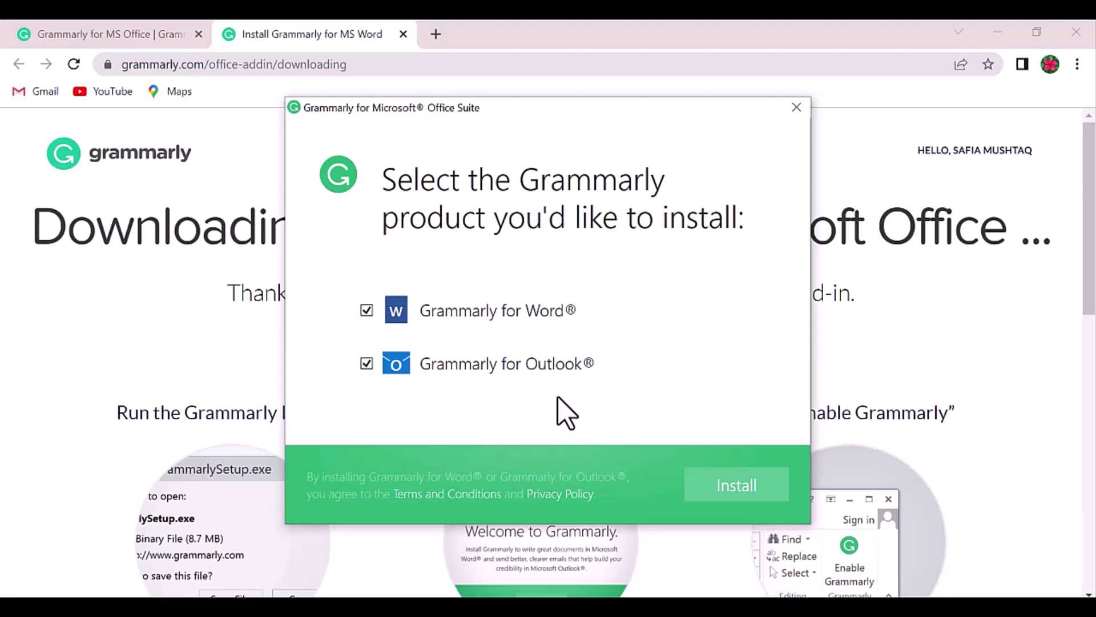
# - Install Grammarly for Word and Outlook, then finish and close the installer
pyautogui.click(730, 488)
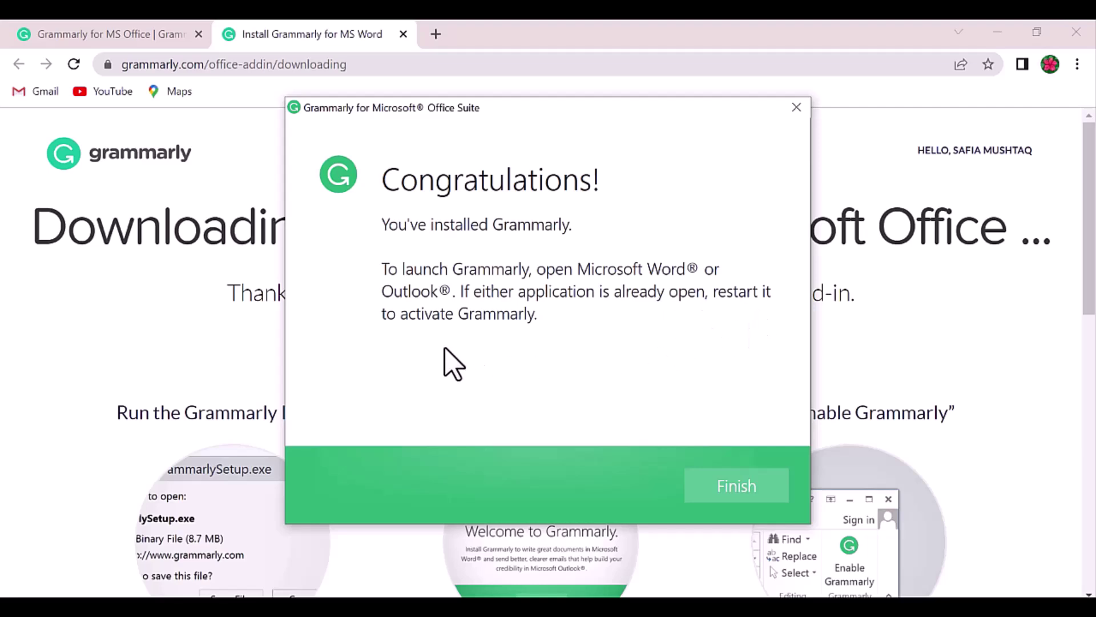
pyautogui.click(727, 488)
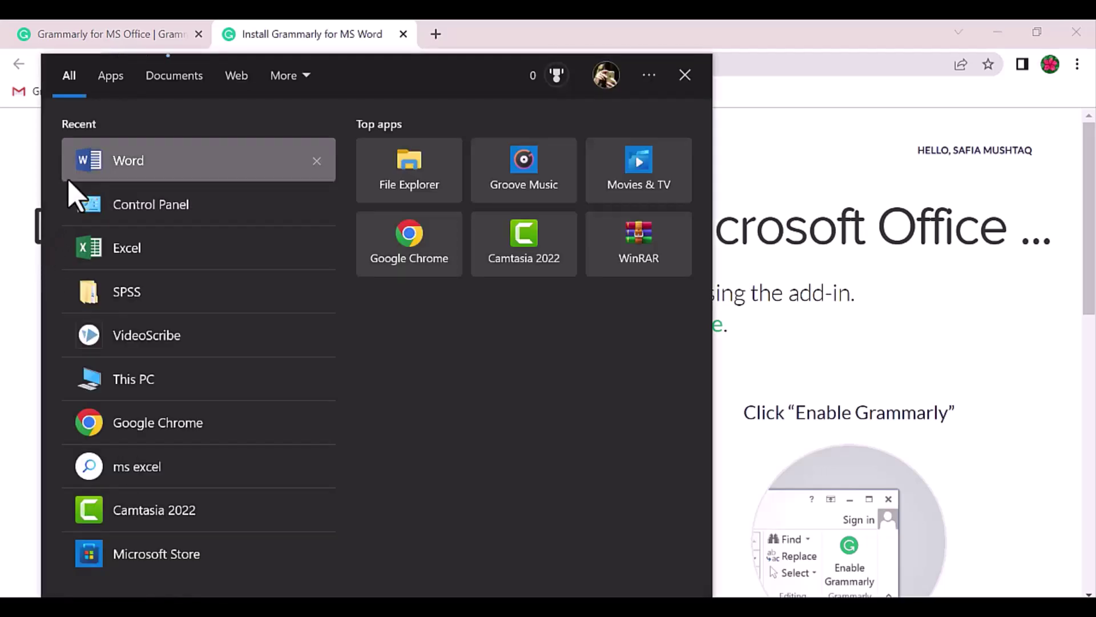
# - Launch Word from Start, dismiss the product key prompt, and create a blank document
pyautogui.click(73, 172)
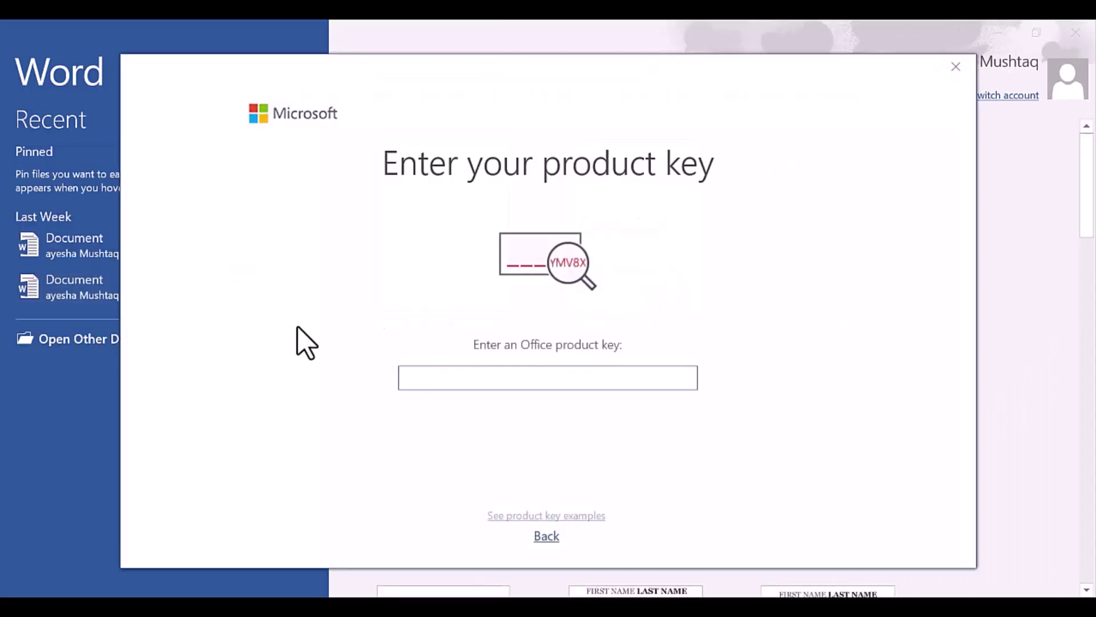
pyautogui.click(956, 67)
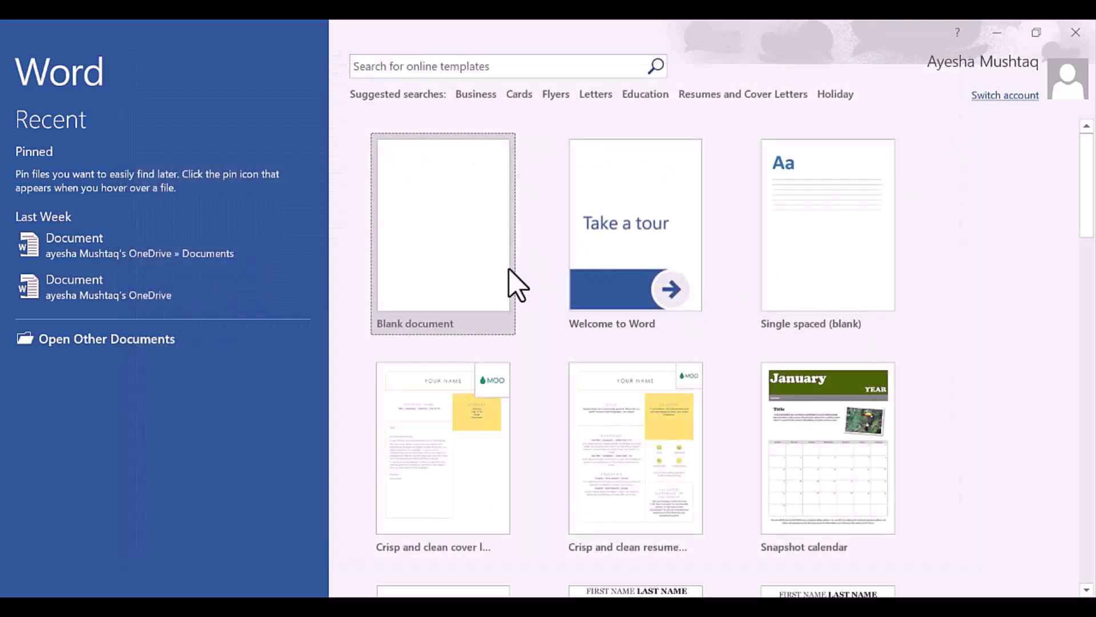
pyautogui.click(389, 170)
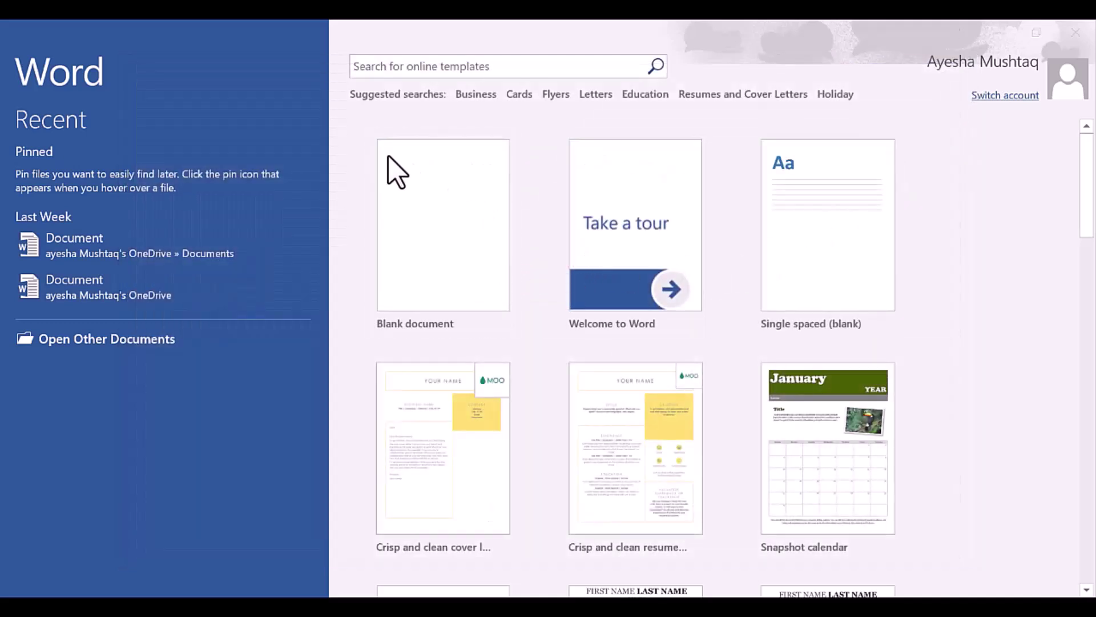
pyautogui.click(410, 233)
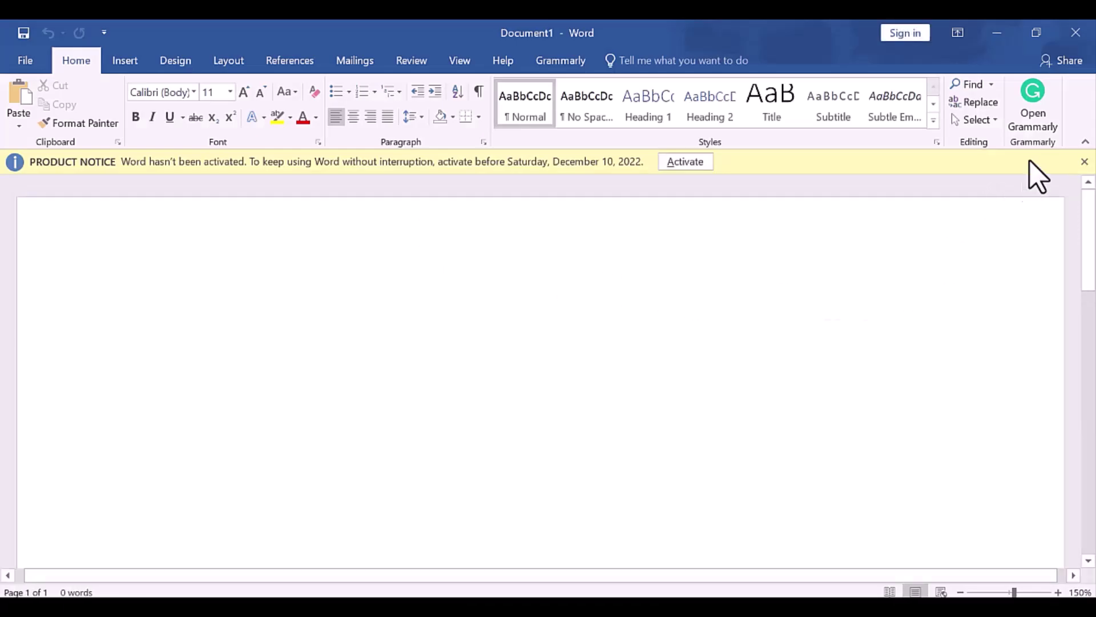
# - Open the Grammarly side panel and start logging in through Google Chrome
pyautogui.click(1035, 127)
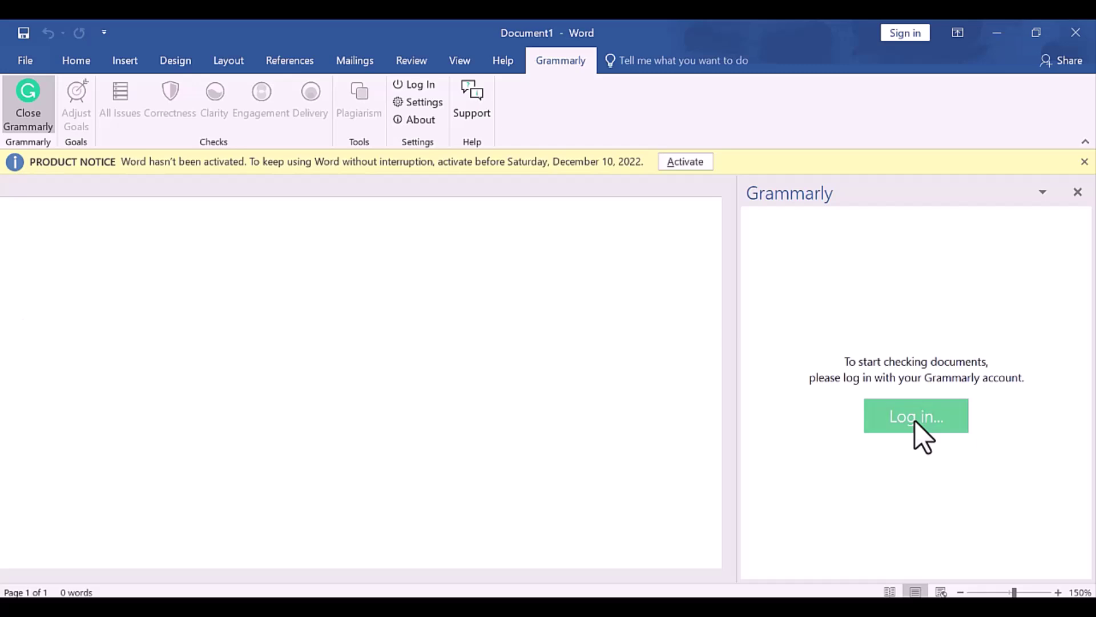
pyautogui.click(915, 420)
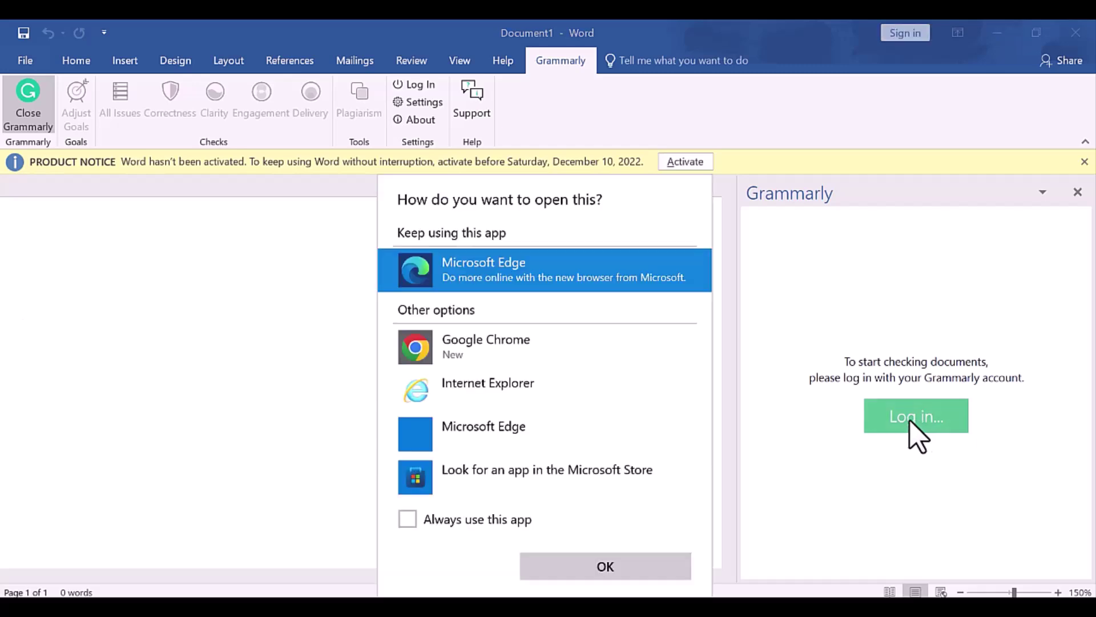
pyautogui.click(527, 364)
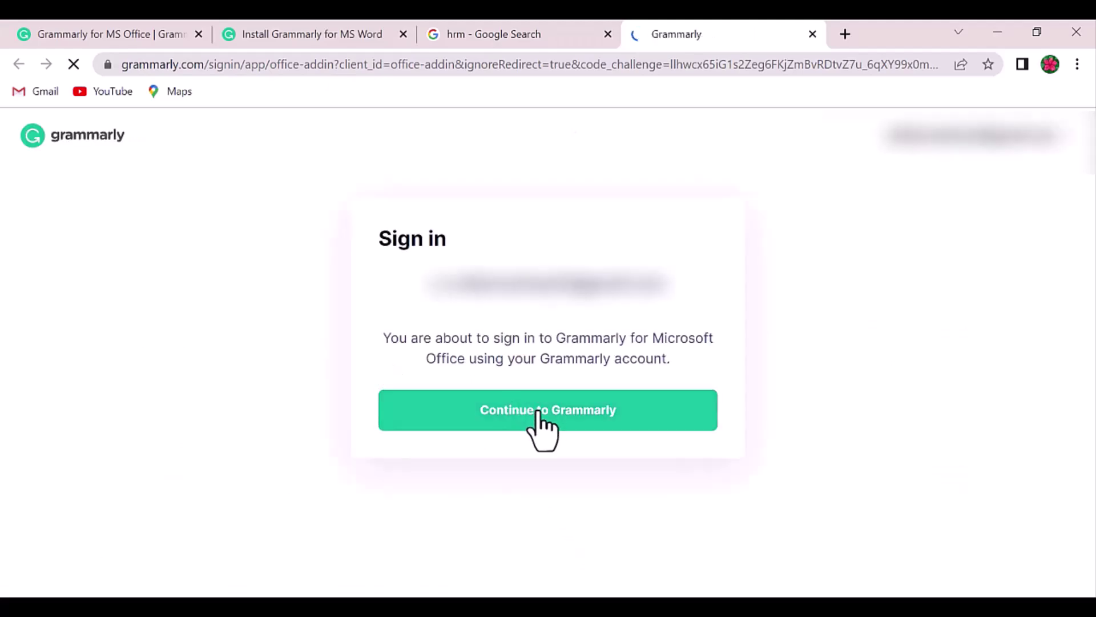
# - Continue to Grammarly with the shown account and hand sign-in back to Word
pyautogui.click(542, 415)
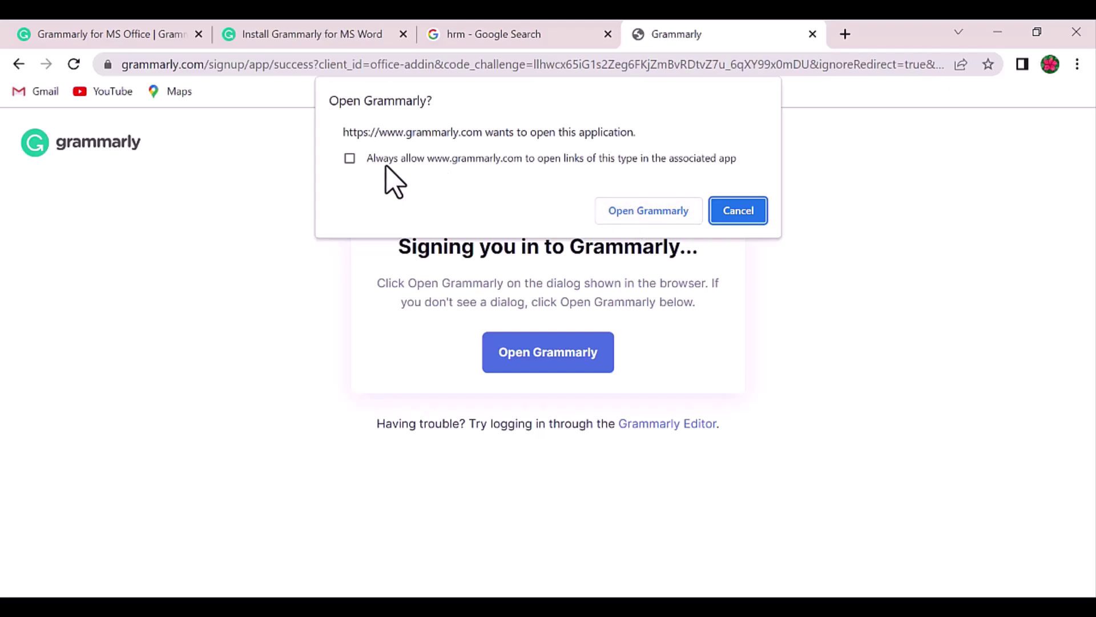
pyautogui.click(630, 219)
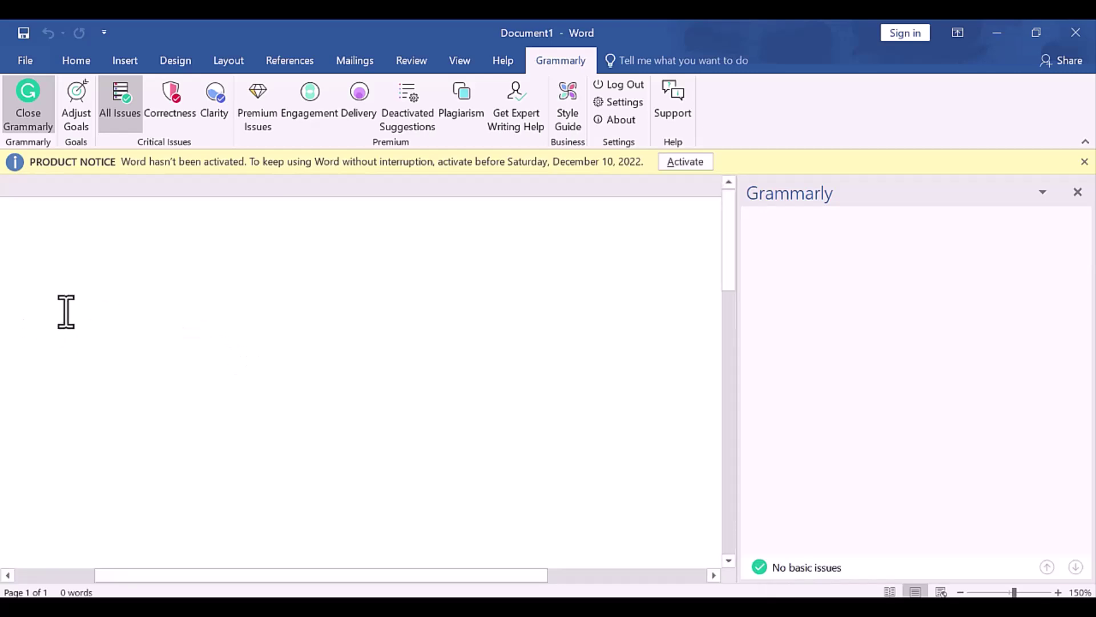
# - Paste the HRM paragraph and review Grammarly's comma suggestion before 'and'
pyautogui.hotkey('ctrl', 'v')
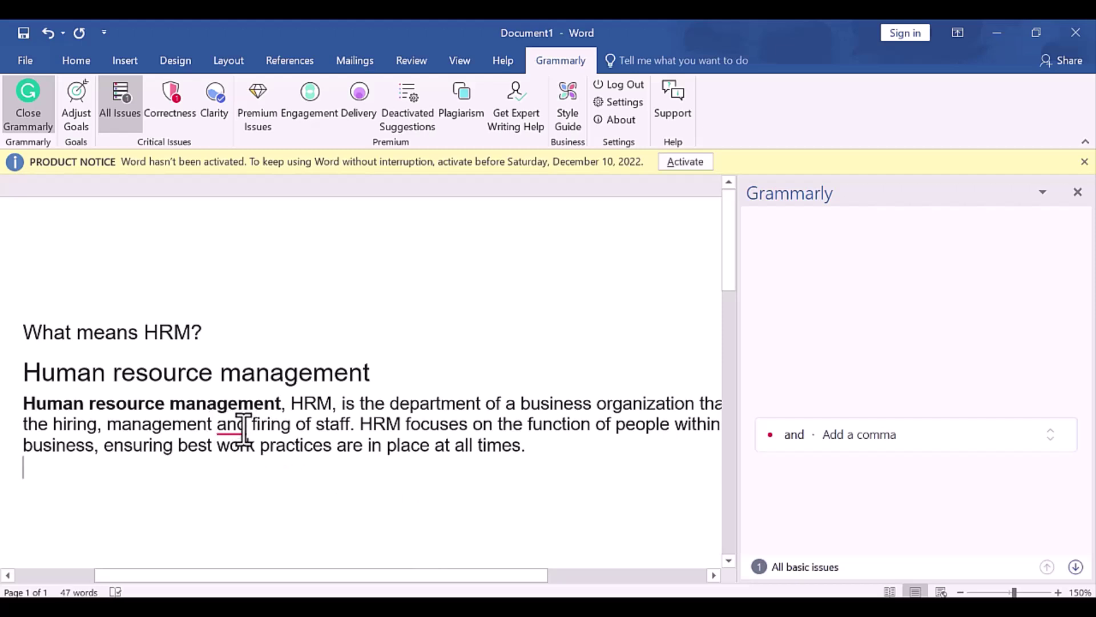
pyautogui.click(244, 426)
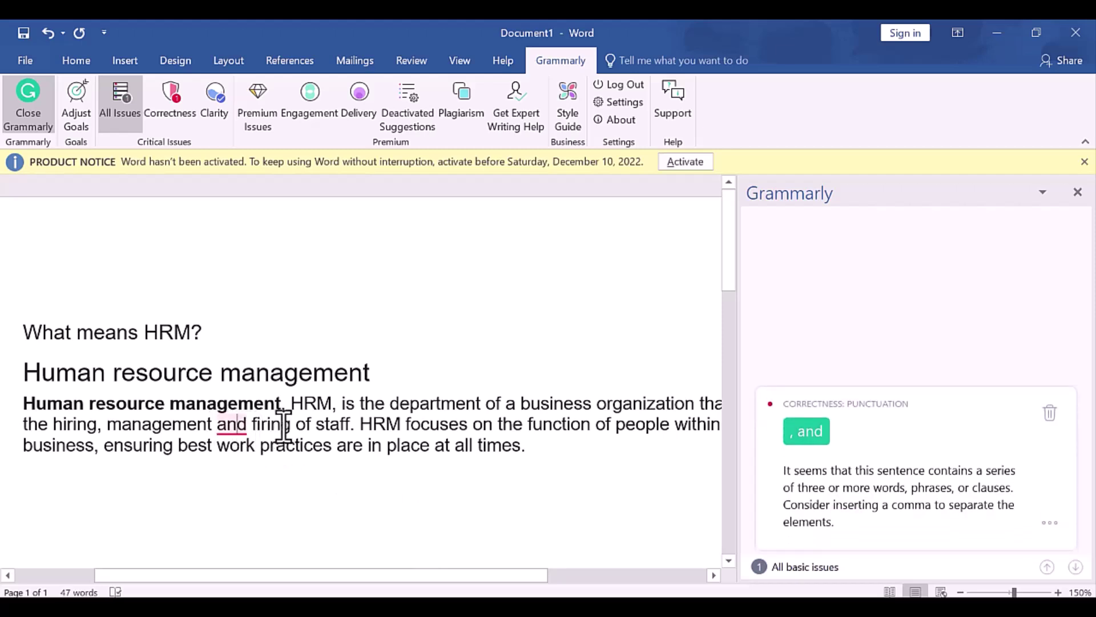
pyautogui.click(322, 404)
# - Dismiss the activation notice and paste the longer 'What Is HRM?' passage at the end
pyautogui.click(1085, 161)
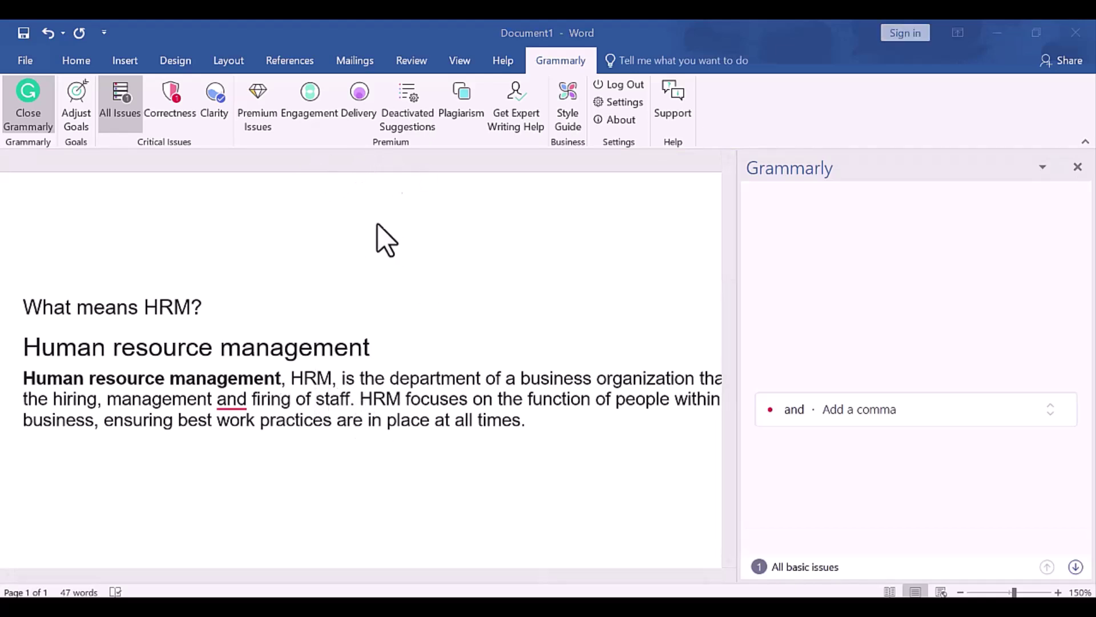
pyautogui.click(555, 424)
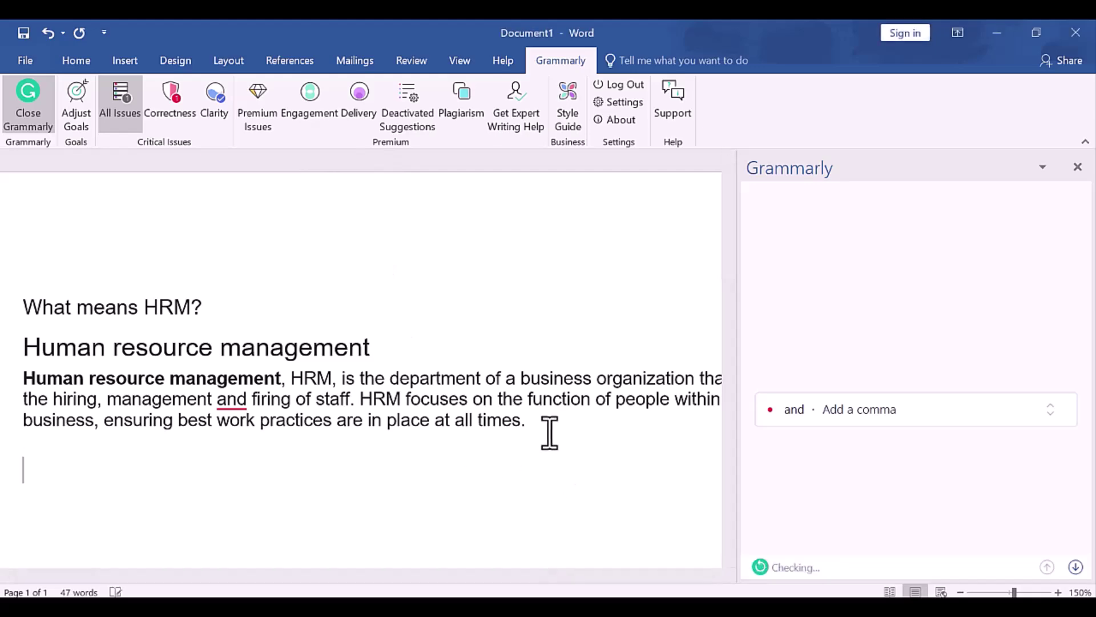
pyautogui.hotkey('ctrl', 'v')
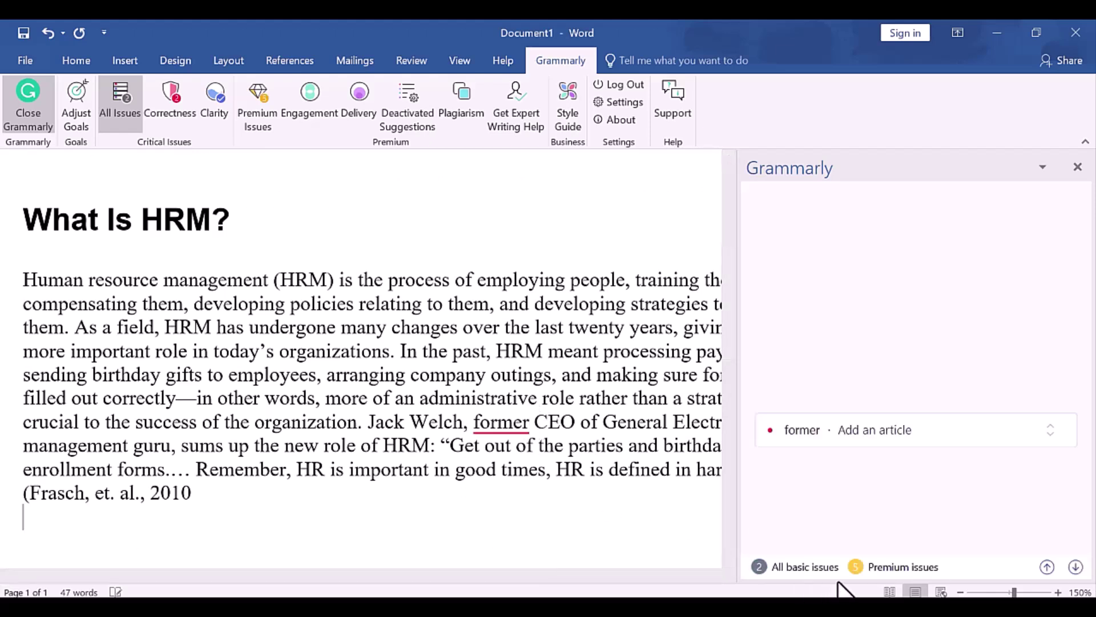
# - Expand Grammarly's card for 'former' showing the 'the former' / 'a former' fixes
pyautogui.click(489, 429)
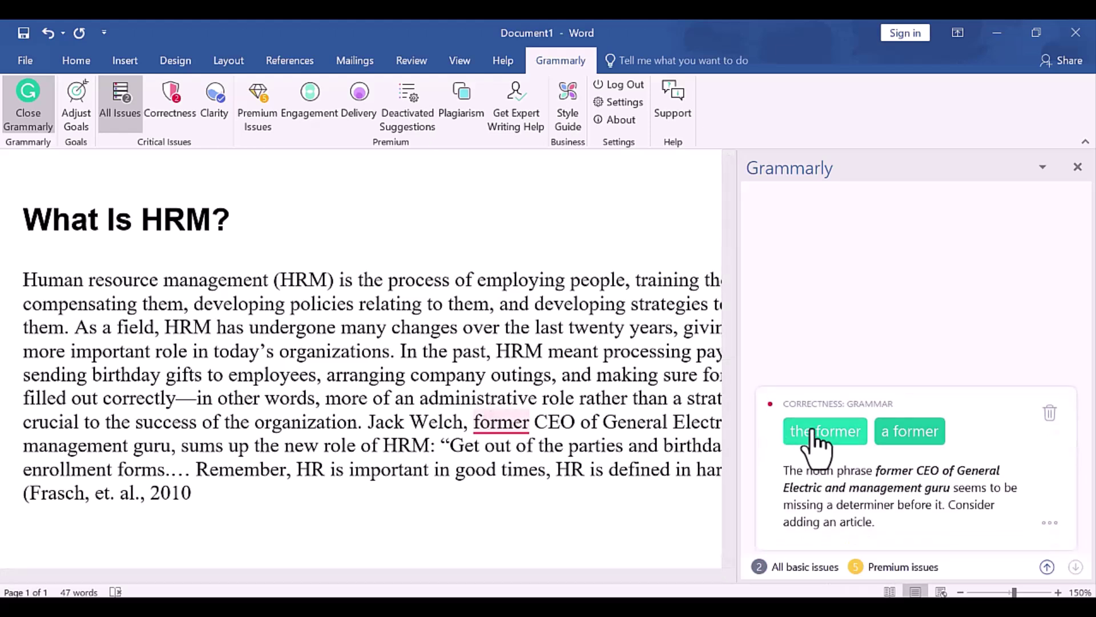